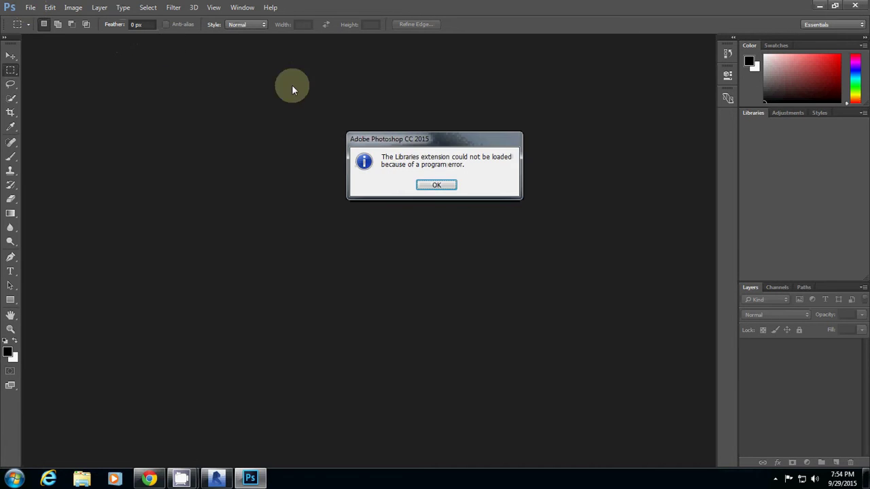
Dismiss the Libraries error and start opening a file from the Desktop folder.
click(445, 186)
click(30, 7)
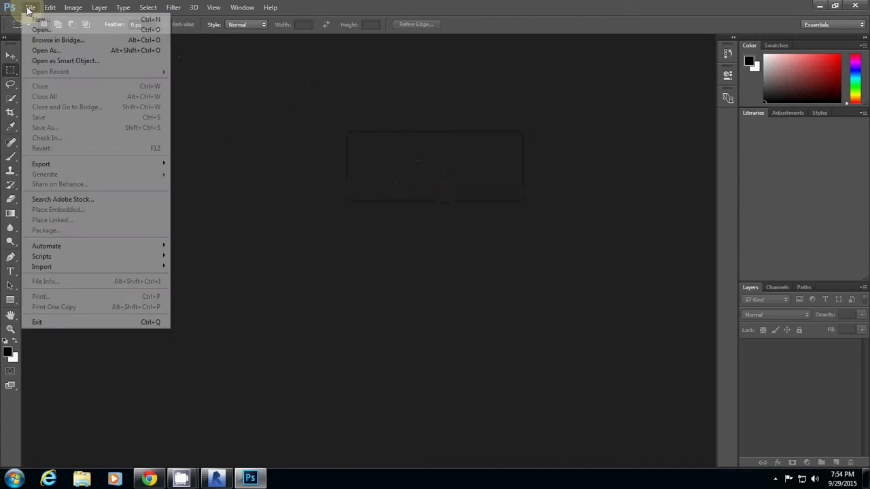
click(53, 32)
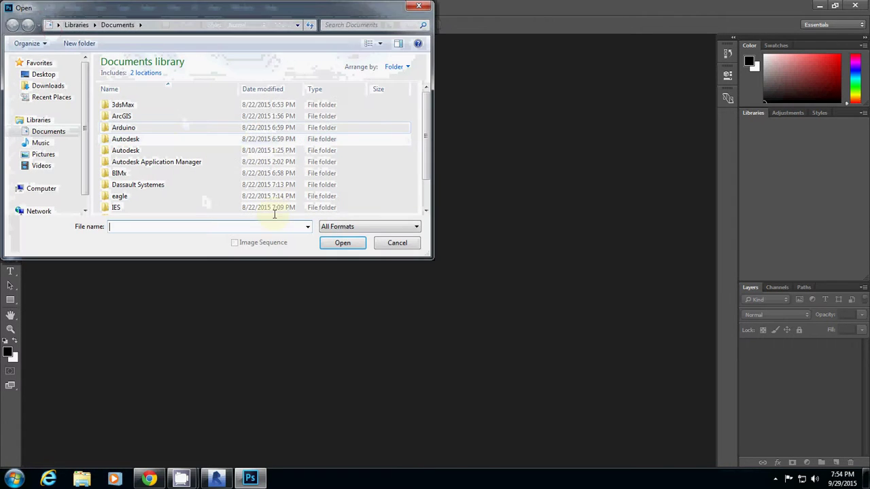
click(39, 77)
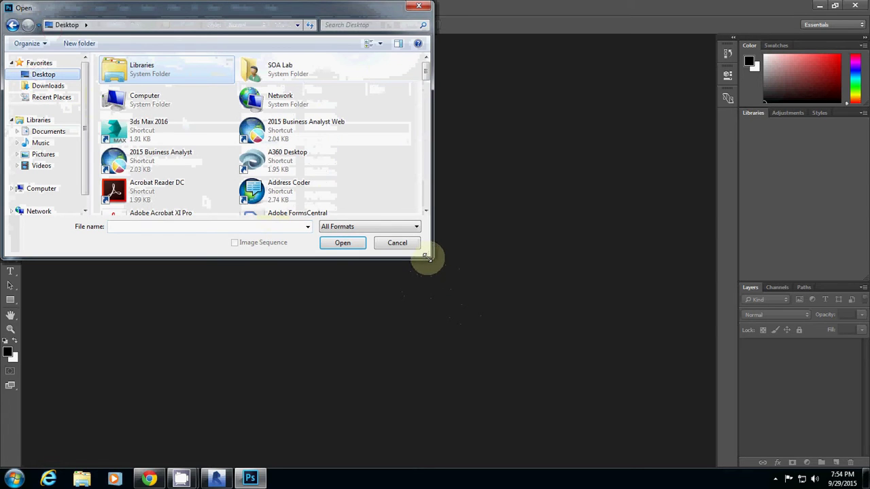
drag(431, 258, 611, 401)
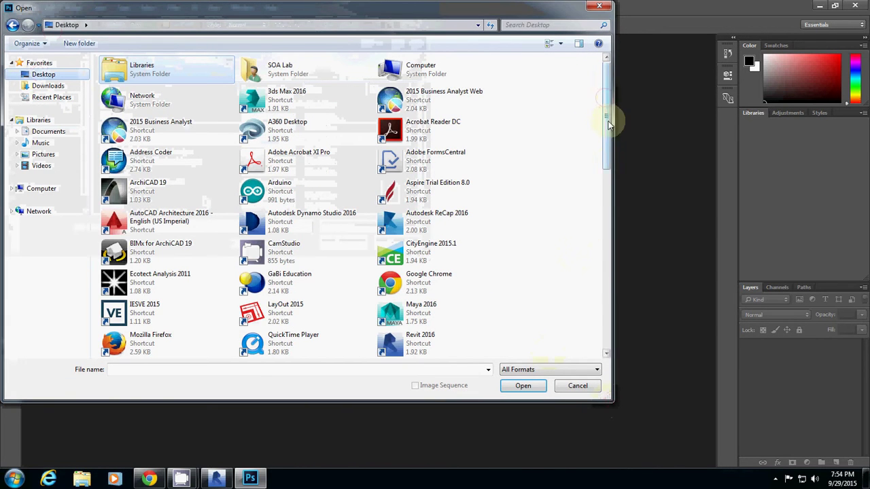
Filter the file list to TIFF and open exterion rendining.tif.
click(609, 299)
click(609, 349)
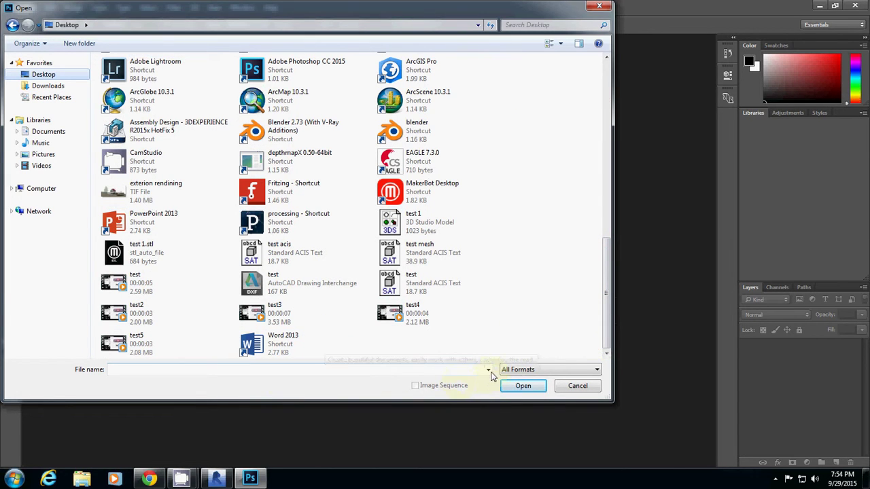
click(511, 372)
click(536, 311)
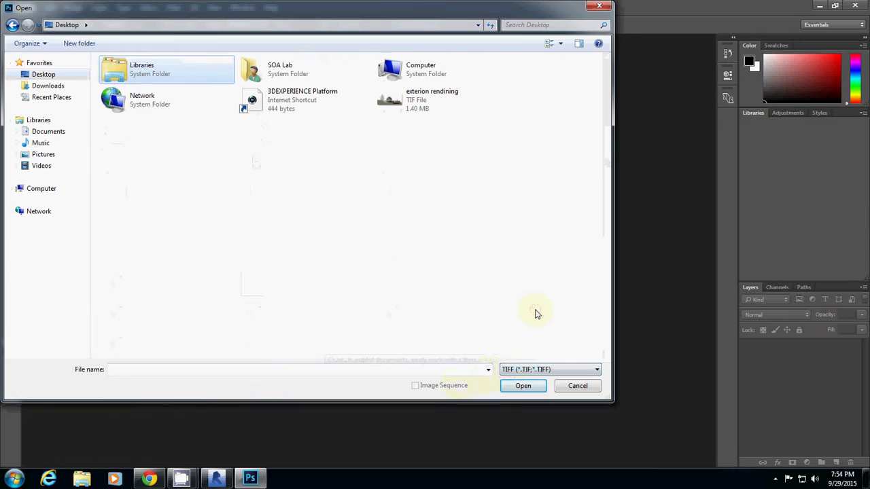
click(396, 104)
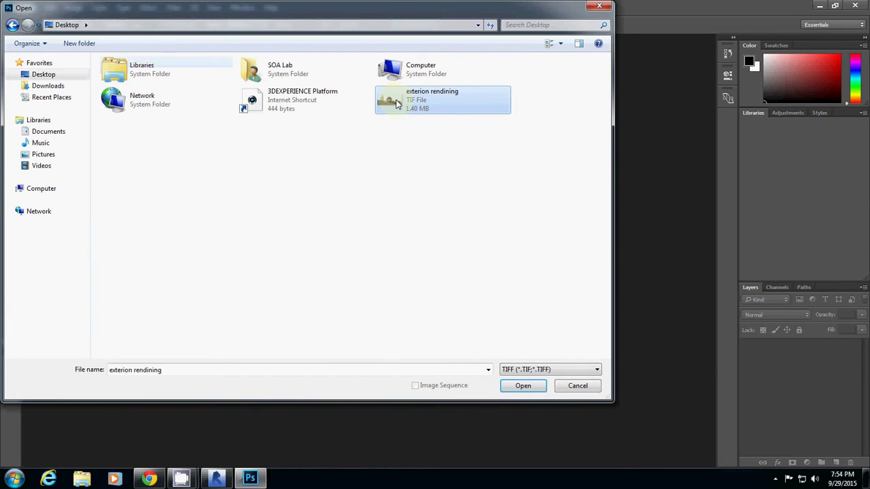
click(522, 386)
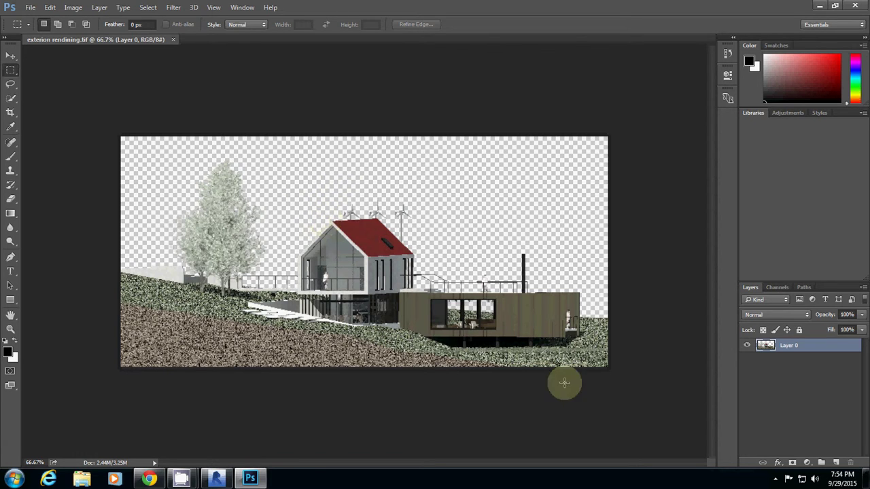
Create a new layer named 'bg' and drag it beneath Layer 0.
click(773, 288)
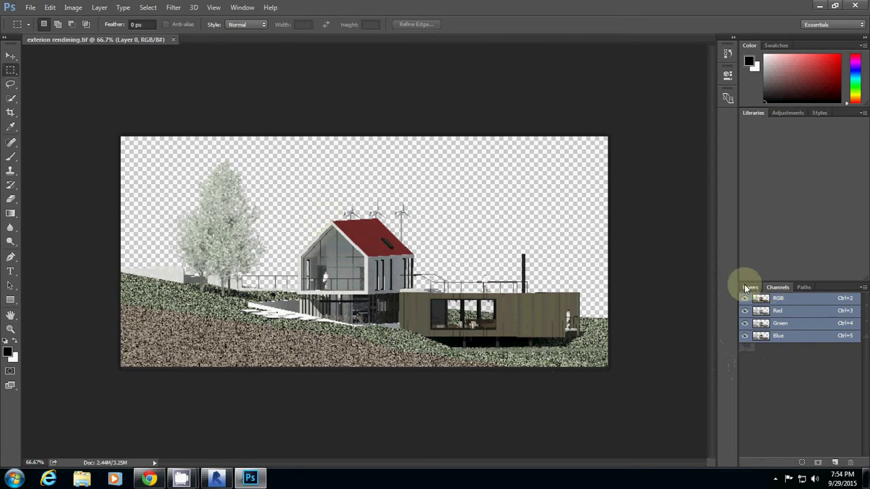
click(746, 286)
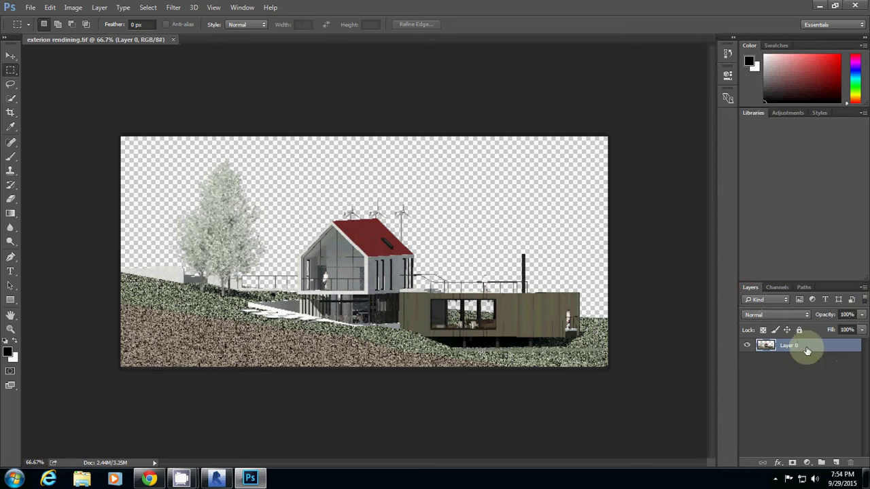
click(864, 287)
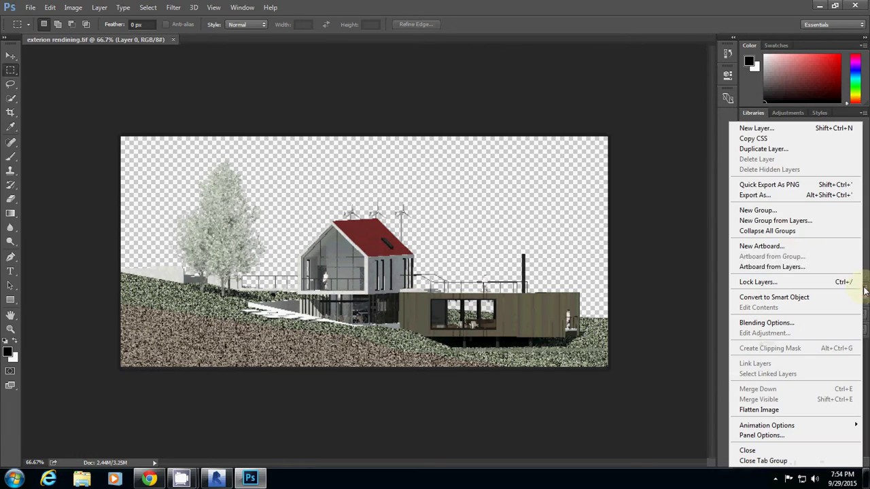
click(765, 128)
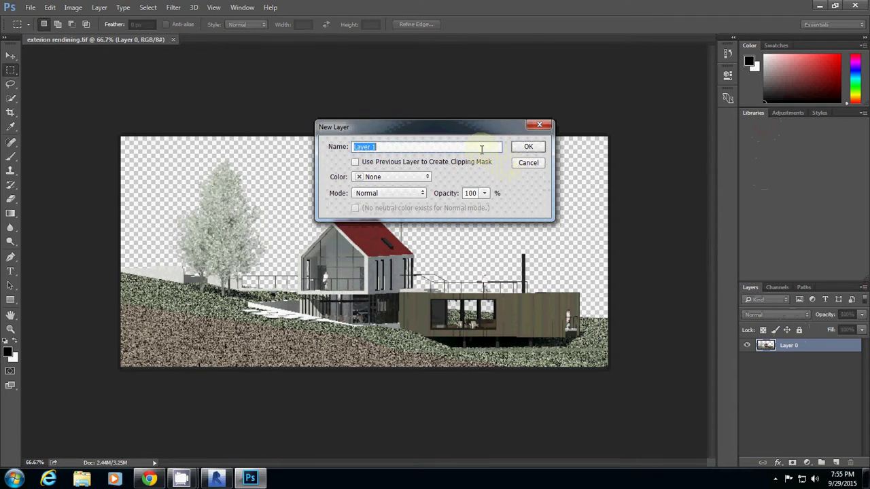
text(bg)
key(Return)
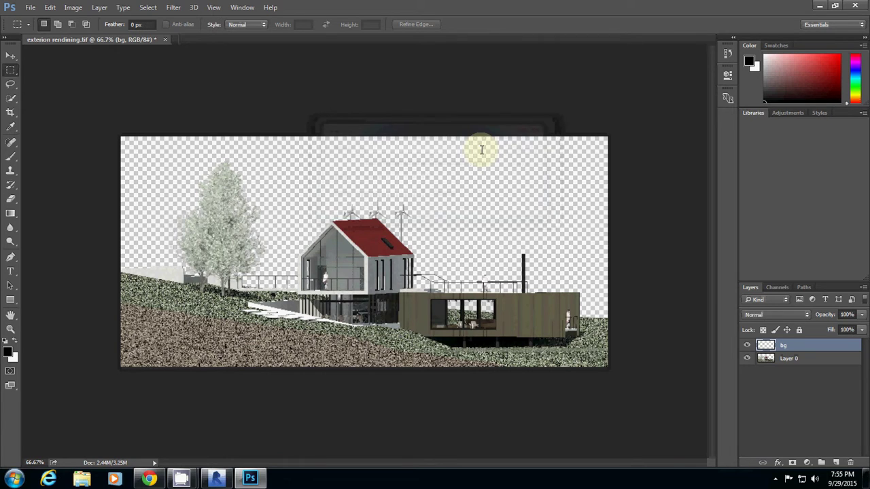
drag(797, 347, 792, 371)
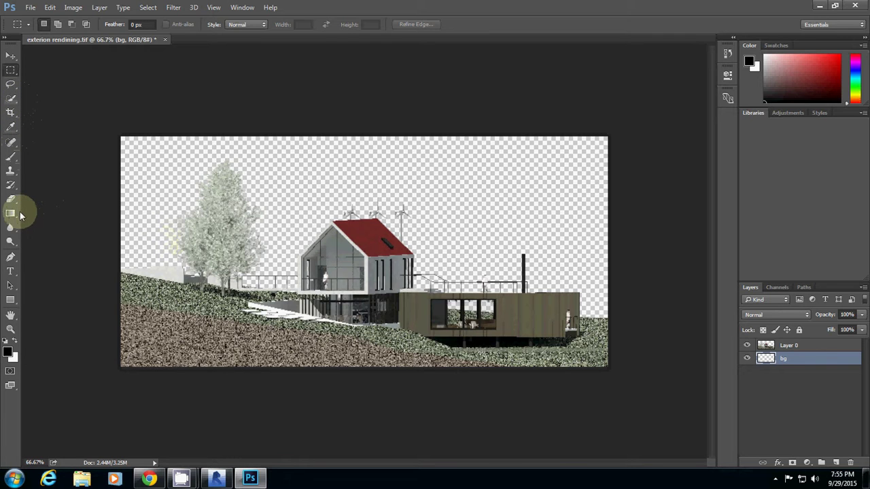
Fill a tall rectangle right of the gabled house with black using the Paint Bucket, then deselect.
key(l)
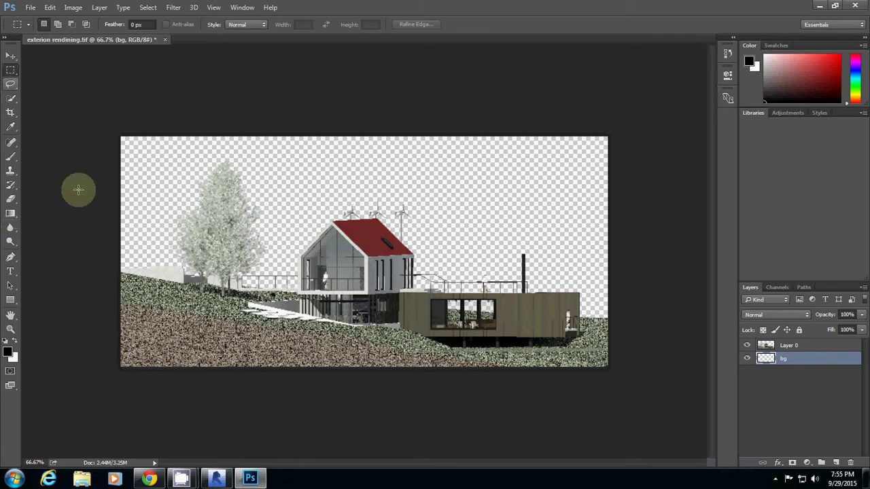
key(m)
drag(431, 191, 525, 346)
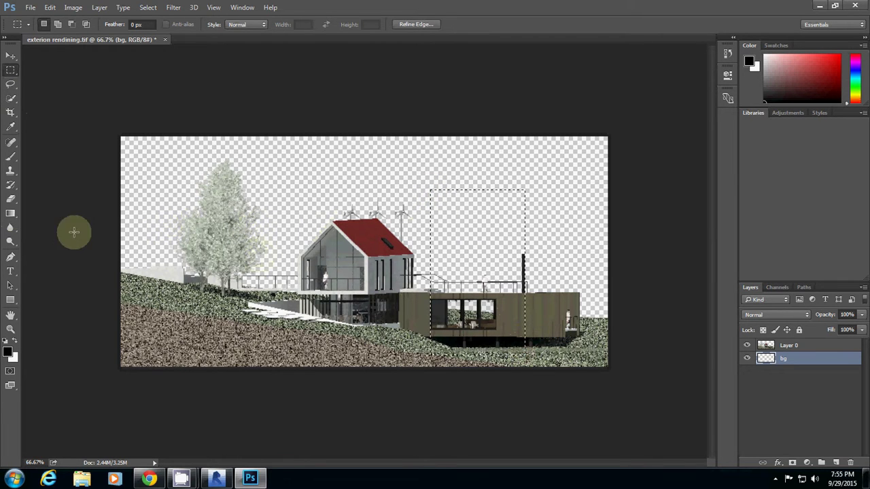
click(10, 213)
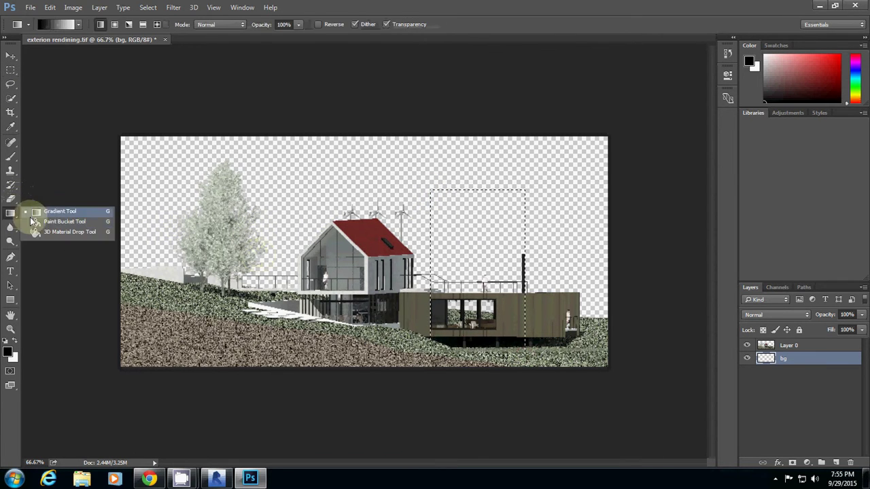
click(39, 222)
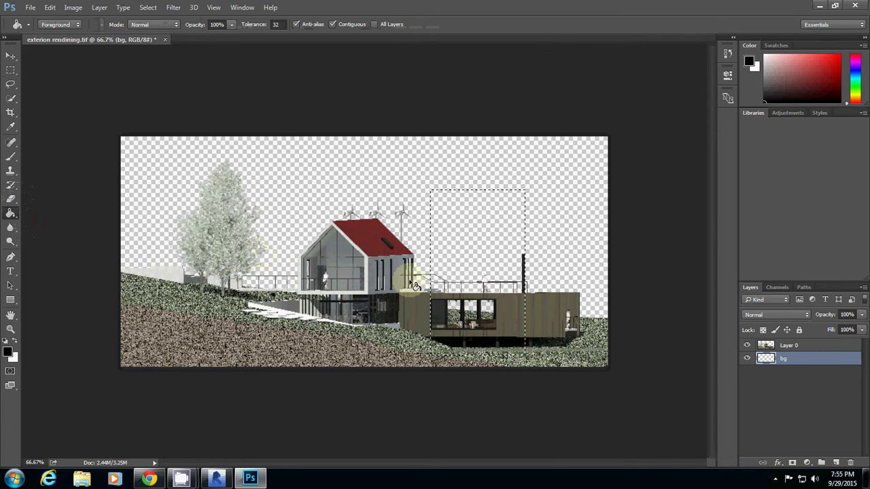
click(466, 239)
click(12, 61)
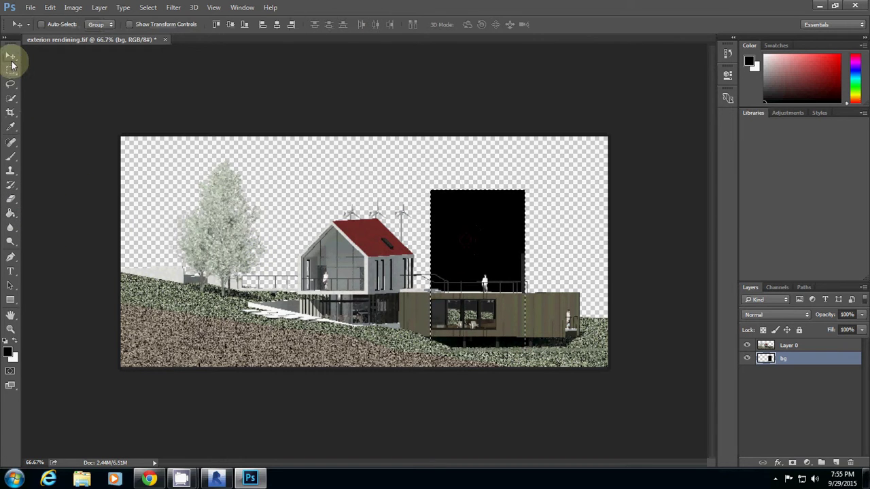
click(10, 70)
key(ctrl+d)
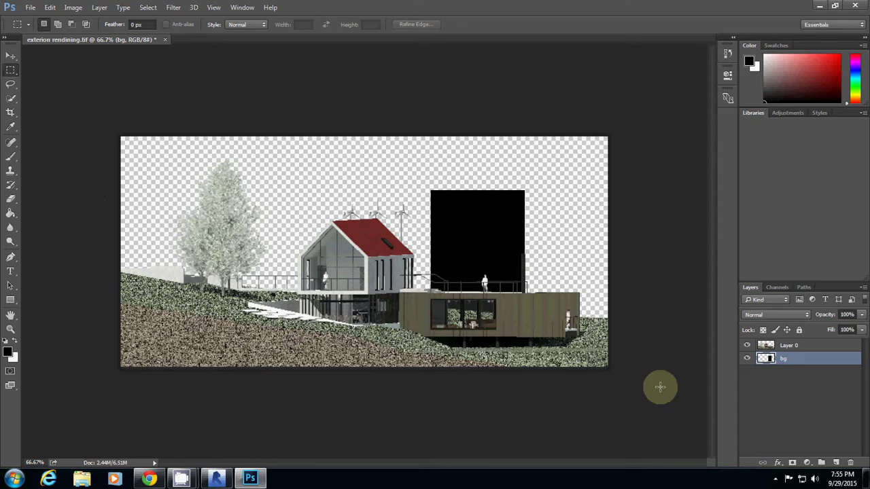
Drag the bg layer onto the trash, removing the black rectangle.
right_click(781, 359)
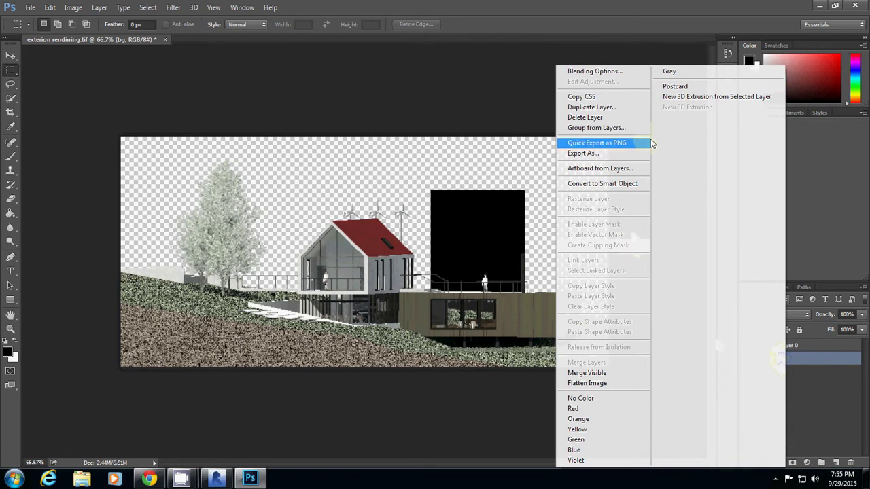
click(842, 380)
drag(853, 465, 850, 463)
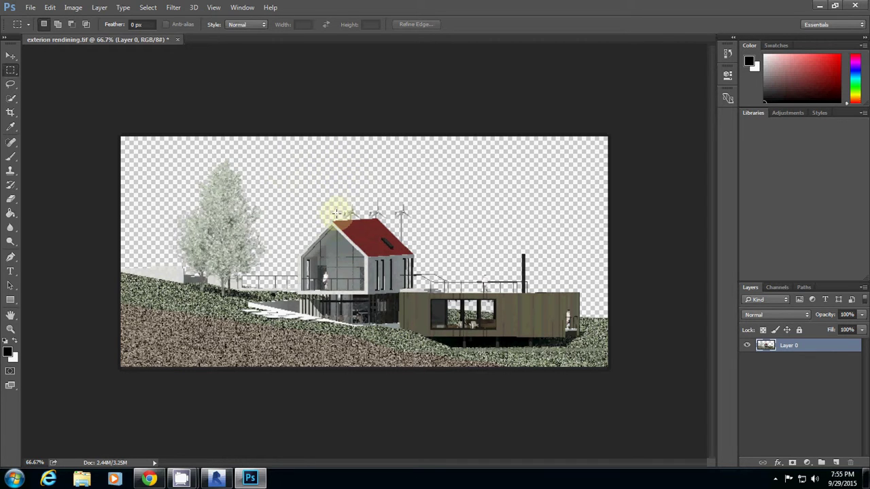
Create a layer named 'backgroud' below Layer 0, then reselect Layer 0.
click(862, 287)
click(756, 128)
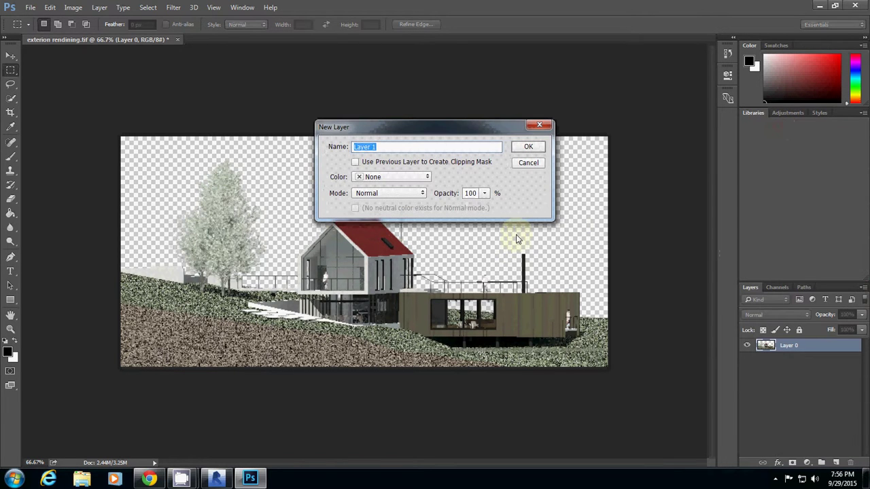
text(backgrou)
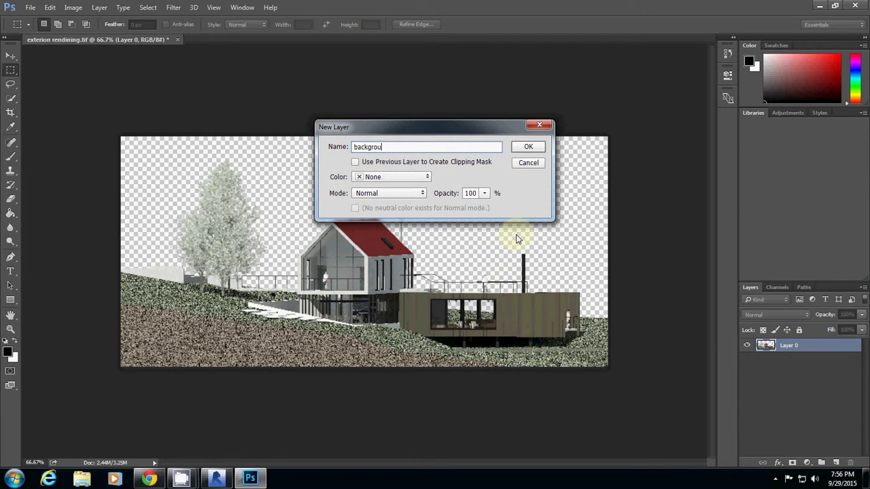
text(d)
key(Return)
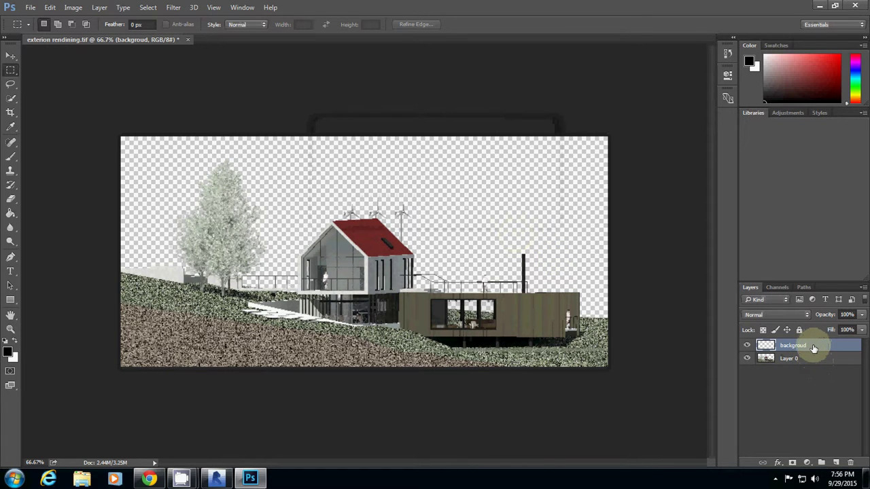
drag(812, 347, 806, 371)
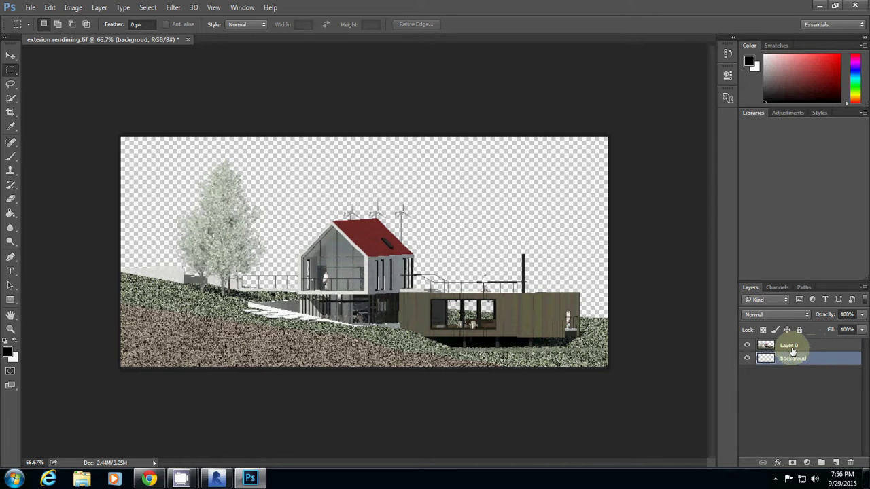
click(792, 346)
Rename Layer 0 to 'main image'.
right_click(797, 345)
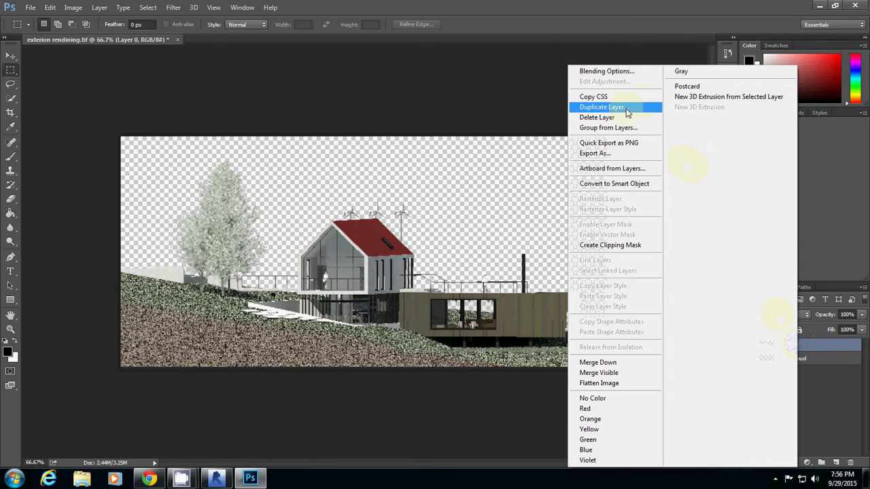
click(787, 345)
double_click(799, 346)
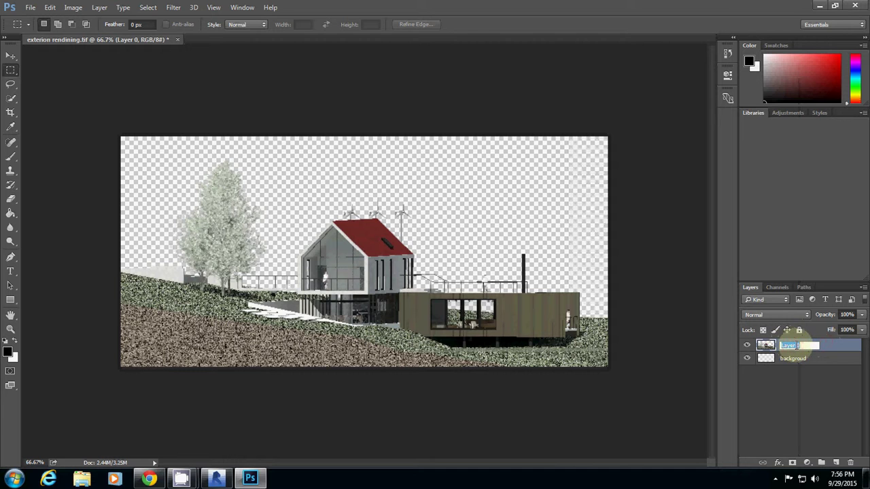
text(main i)
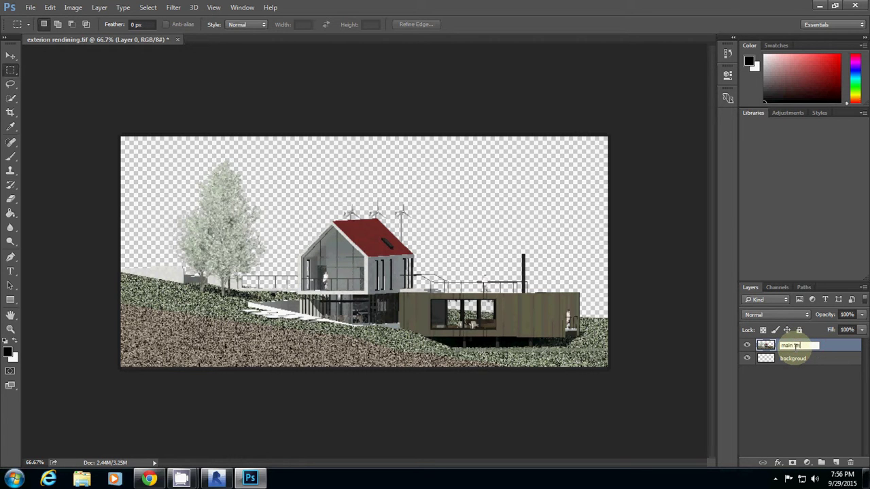
text(mage)
key(Return)
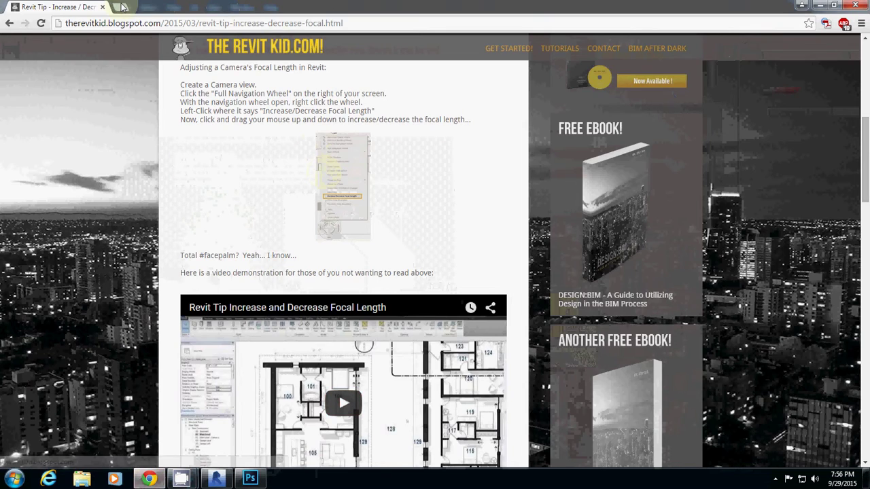
Search Google Images for 'sky' and open a blue cloudy sky photo at full size.
click(121, 7)
text(sky)
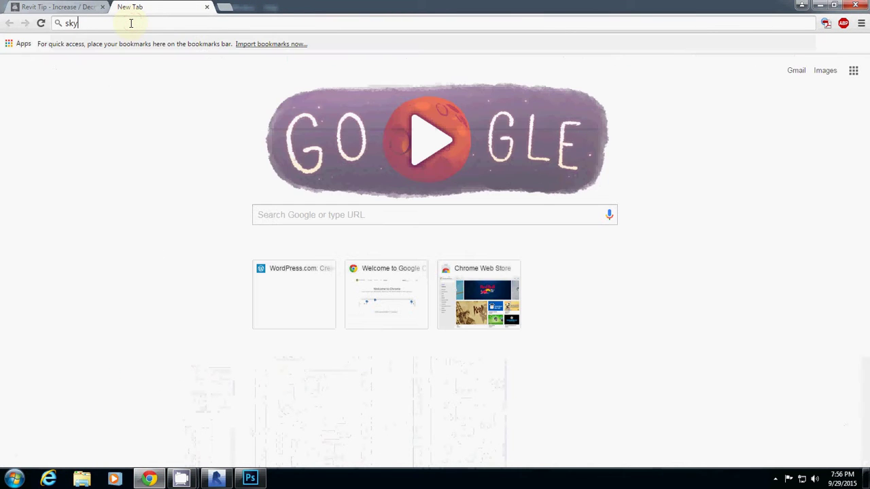
key(Return)
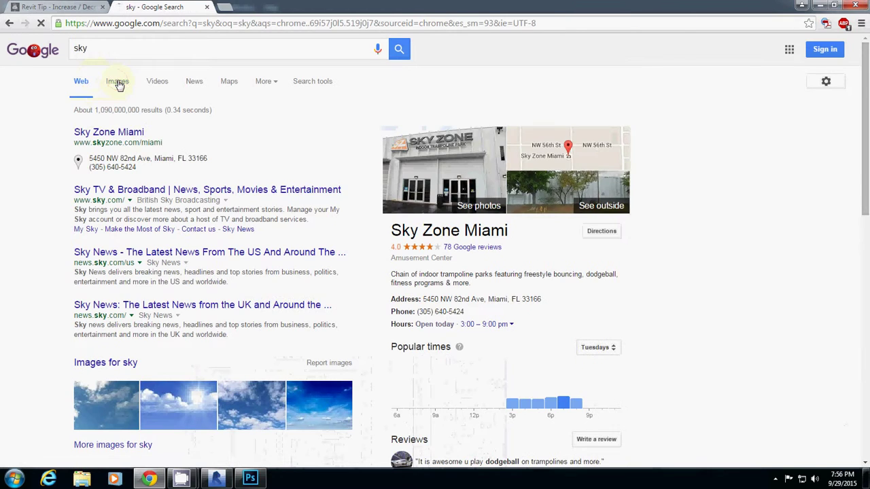
click(117, 81)
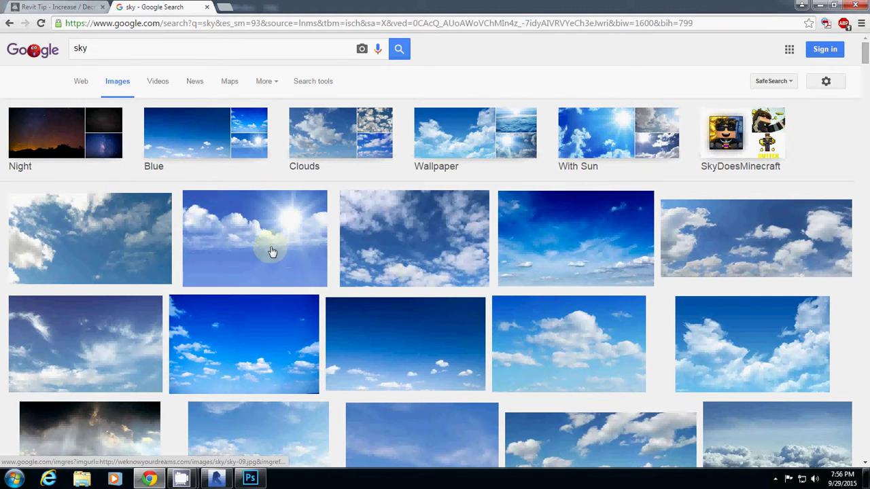
click(113, 237)
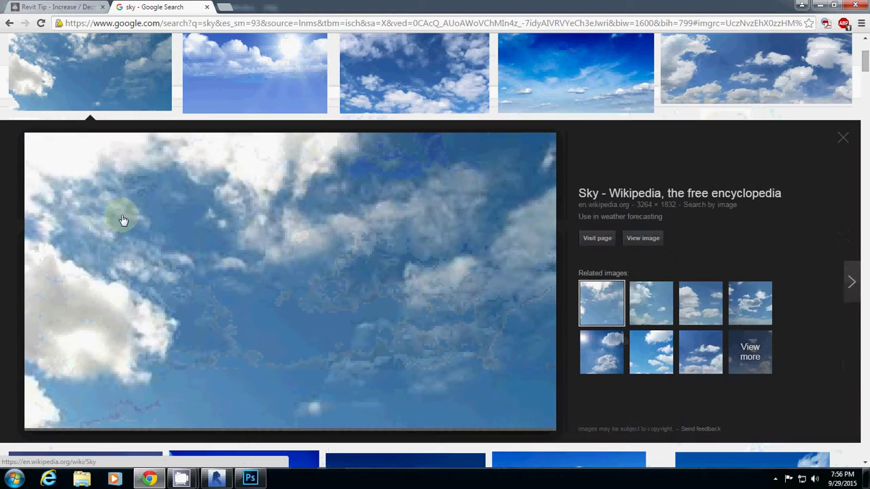
click(643, 238)
Save the sky photo to the Desktop under the name 'sky'.
right_click(130, 162)
click(204, 178)
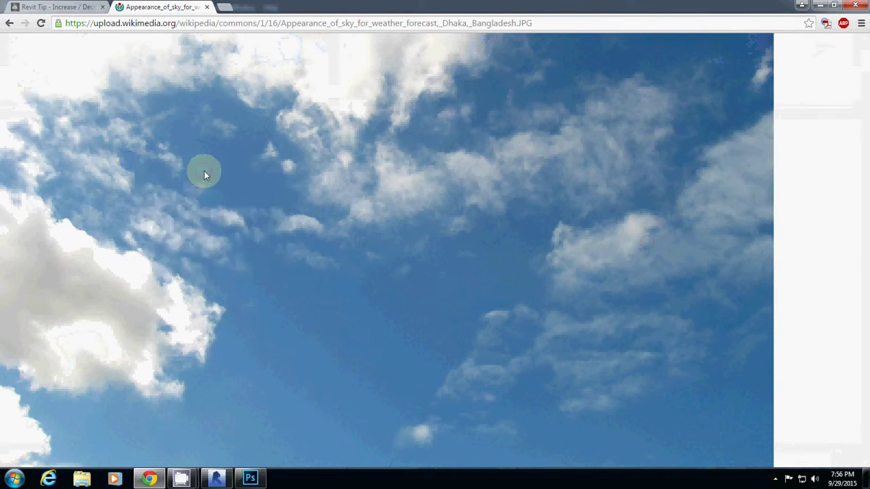
click(44, 75)
click(275, 238)
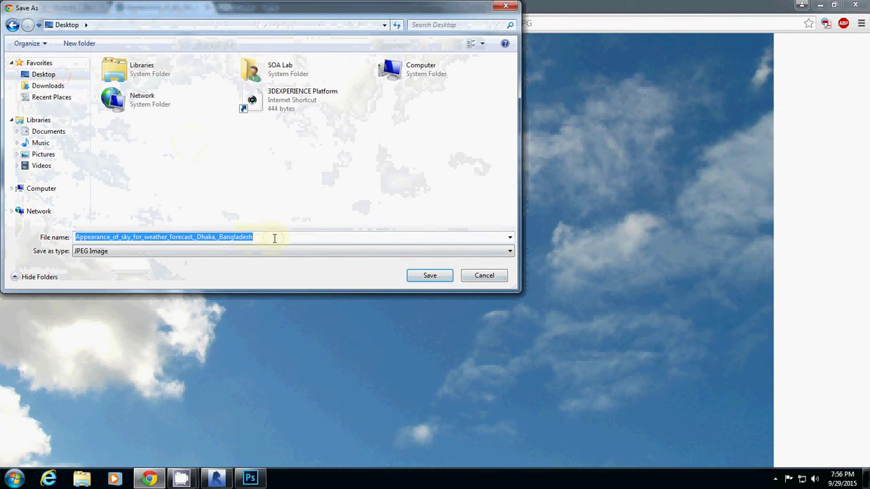
text(sk)
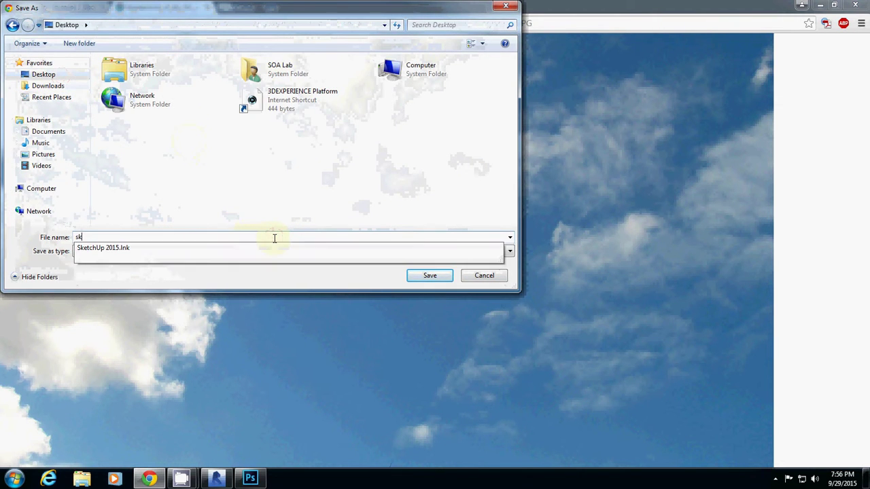
text(y)
key(Return)
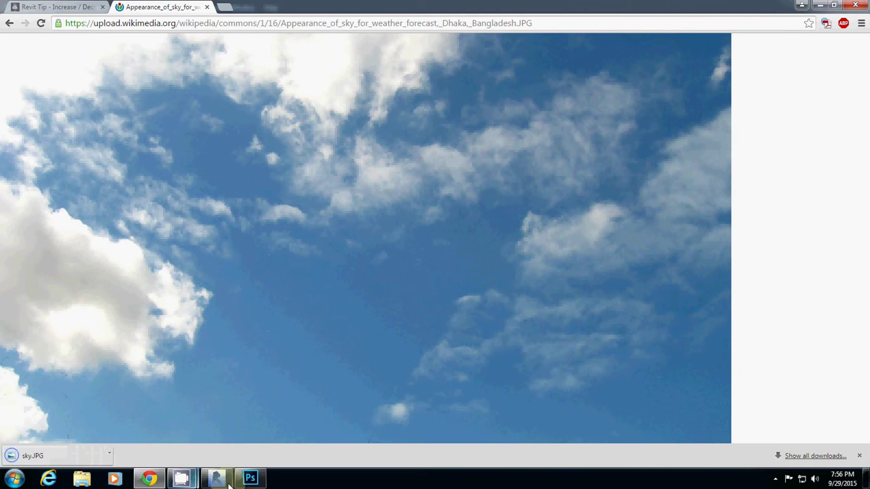
Back in Photoshop, open the Desktop with All Formats shown and enter the sky file name.
click(250, 479)
click(31, 8)
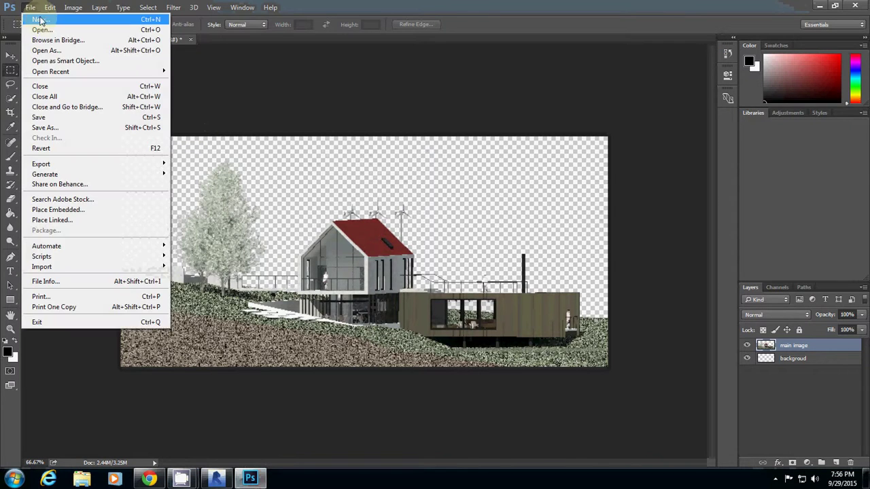
click(45, 30)
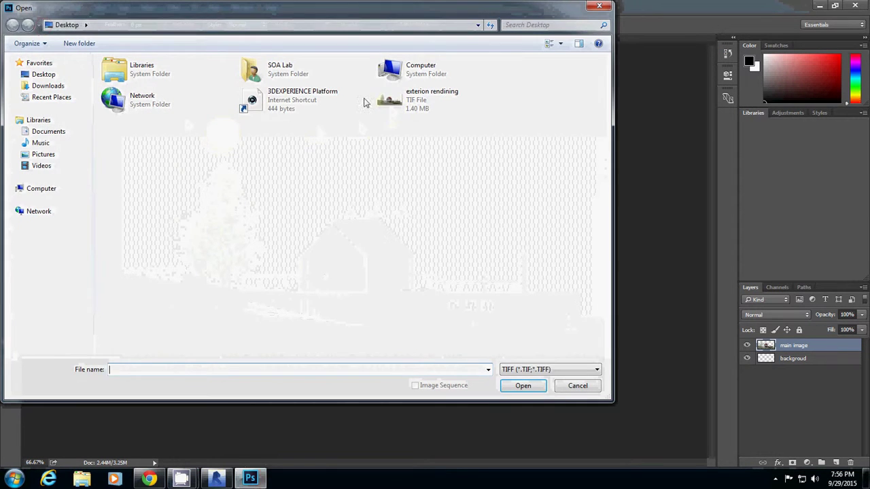
click(525, 369)
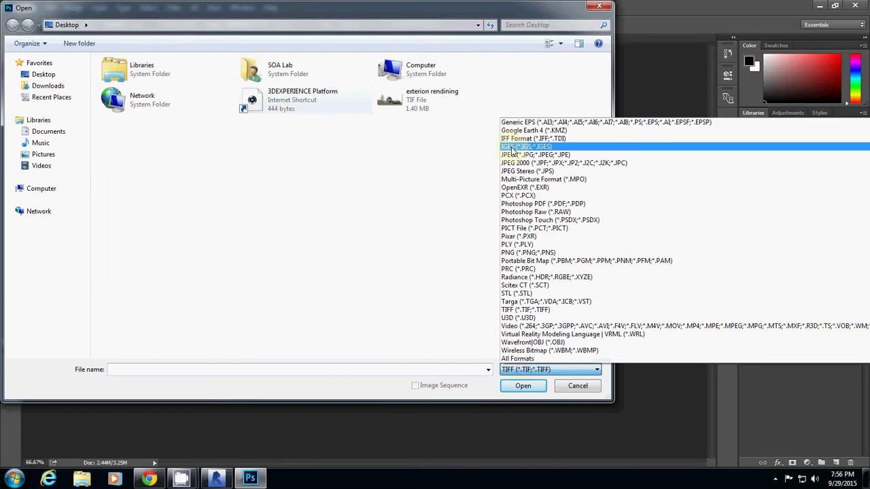
scroll(534, 272, up, 3)
scroll(534, 306, down, 3)
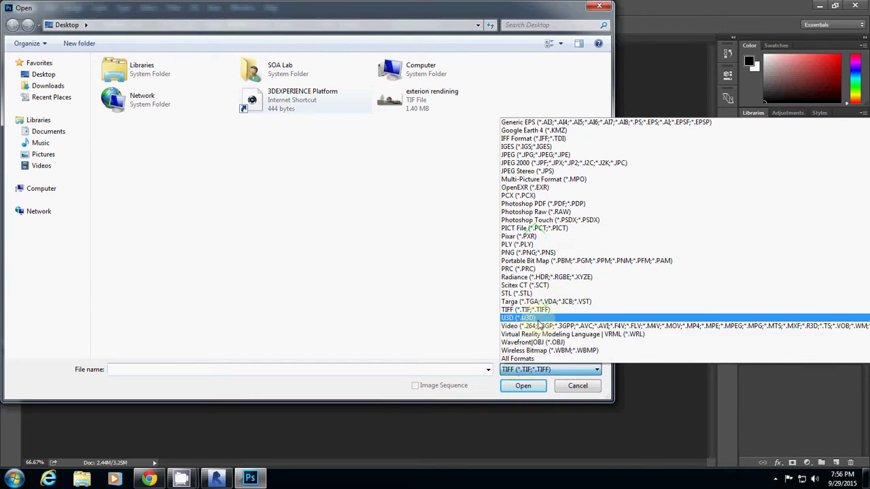
click(534, 359)
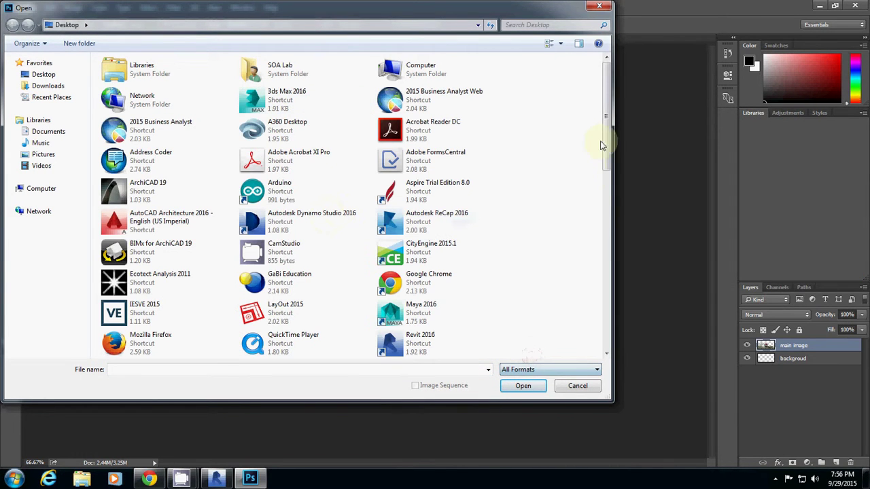
drag(606, 136, 602, 331)
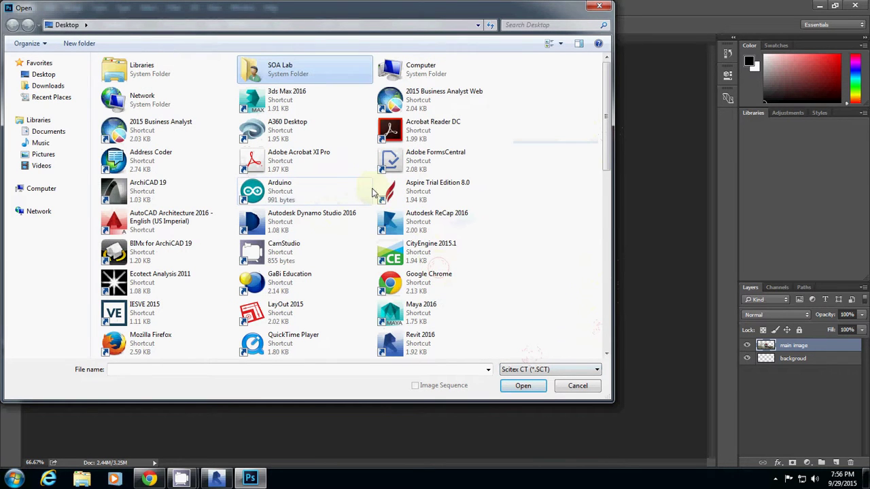
text(sk)
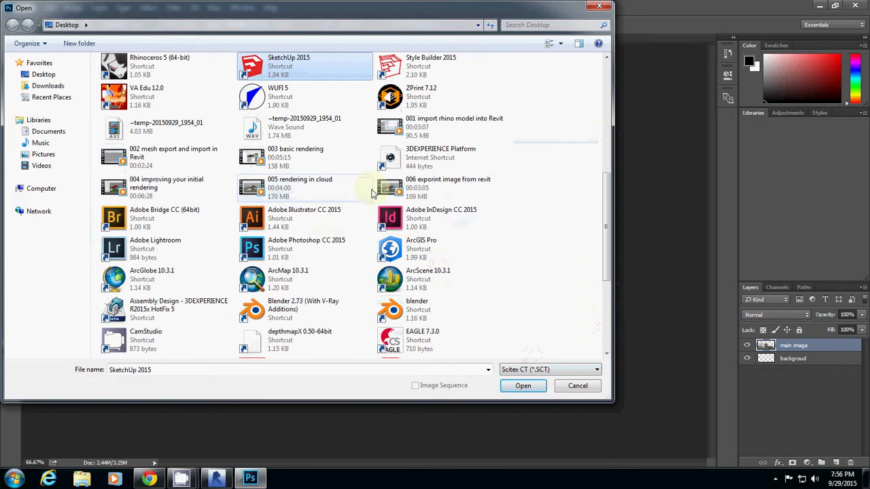
key(Right)
Open sky.JPG, select all of it, and paste it onto the rendering's backgroud layer.
text(sky)
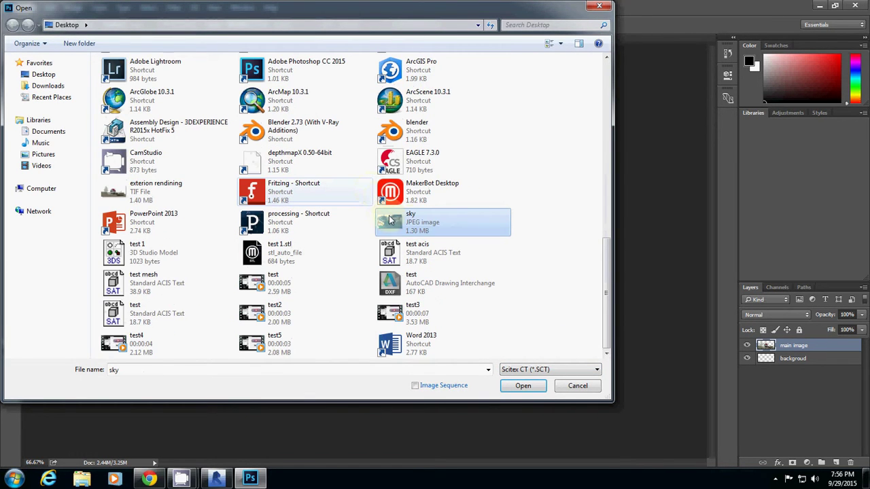
click(522, 387)
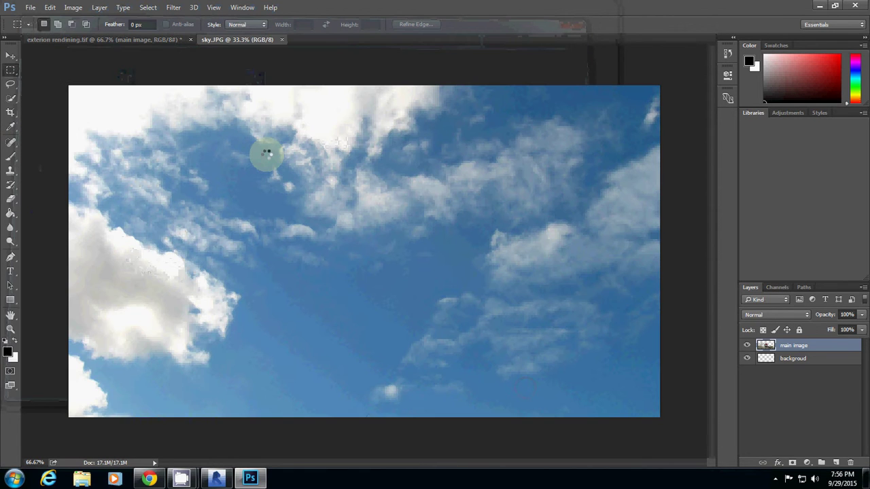
key(ctrl+a)
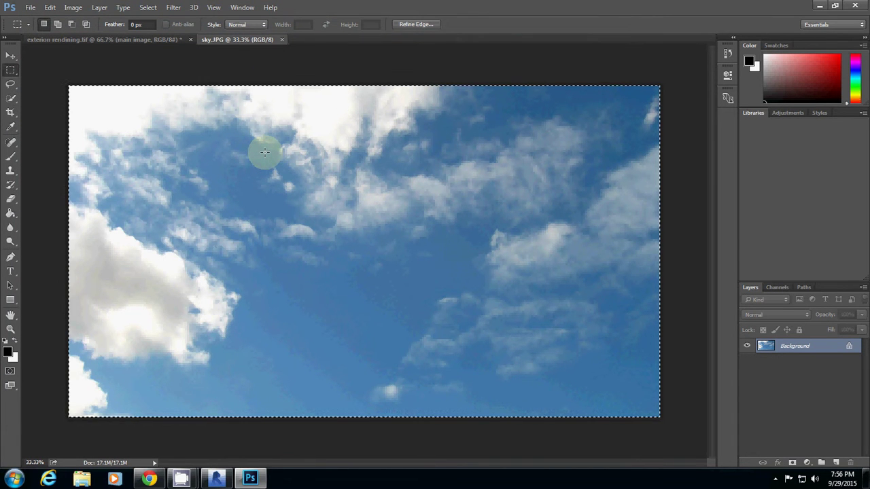
click(163, 41)
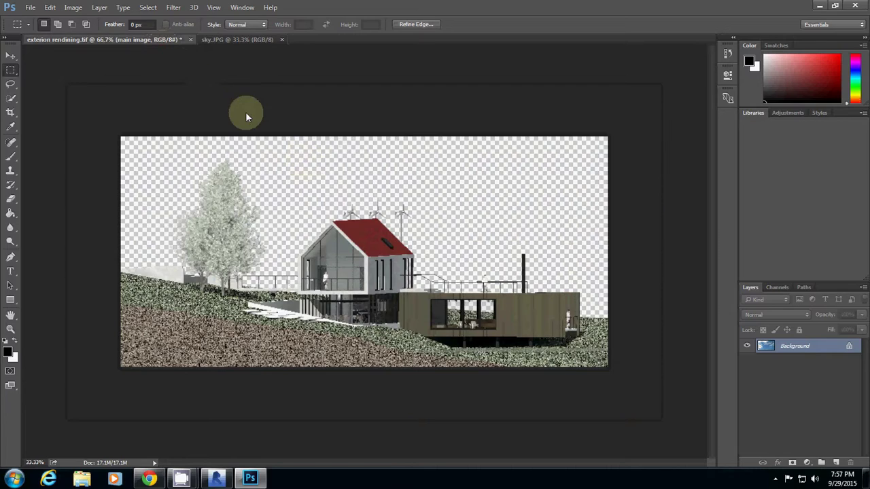
click(797, 359)
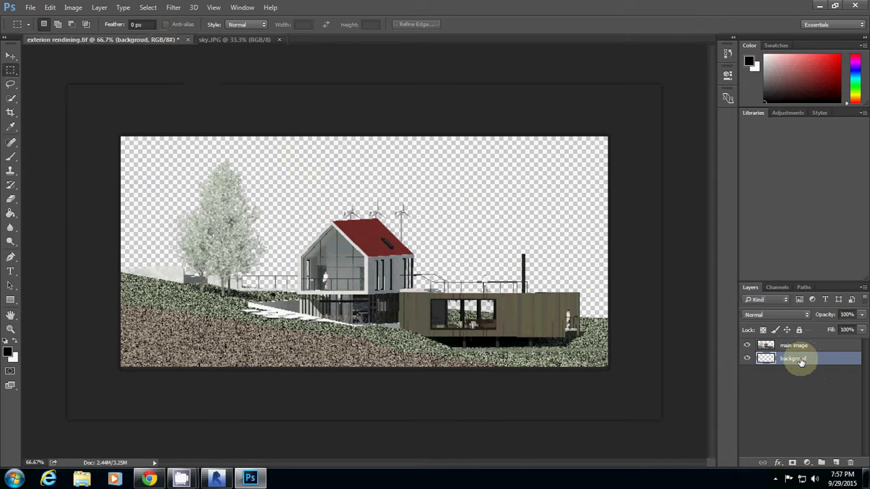
key(ctrl+v)
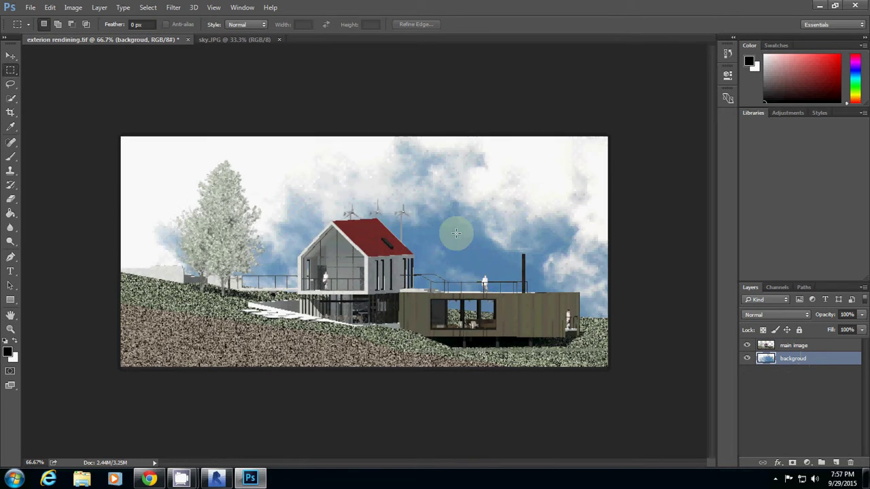
drag(462, 227, 429, 216)
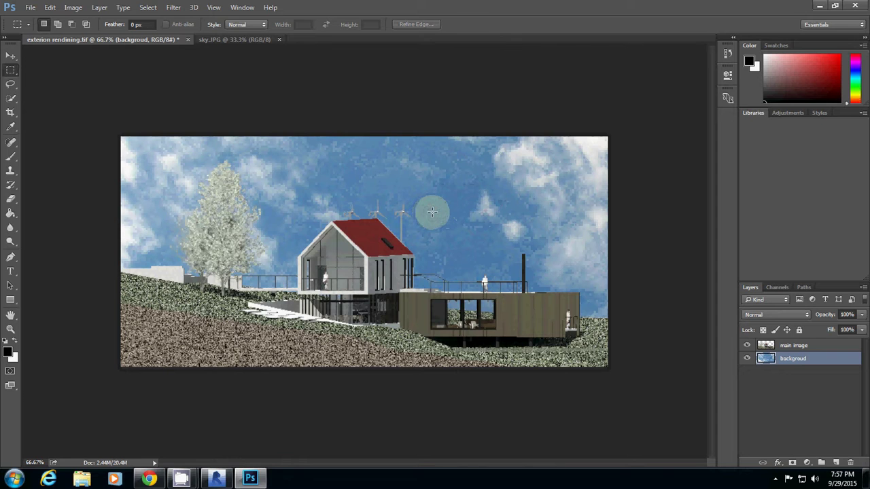